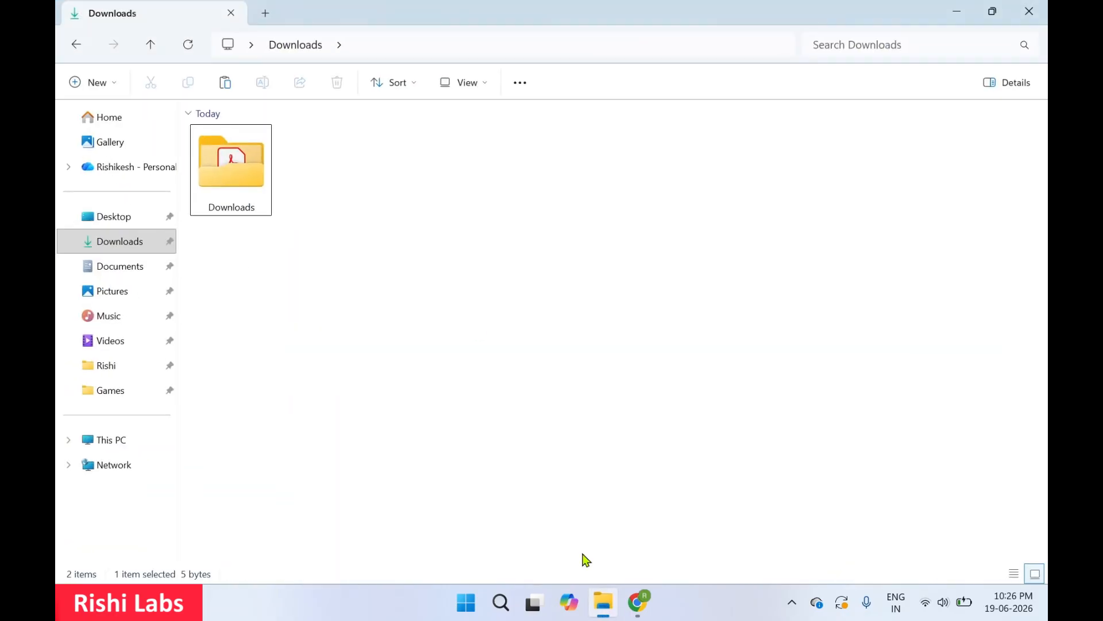
Create a new text document named "message" in the Downloads folder.
{"action": "right_click", "coordinate": [467, 320]}
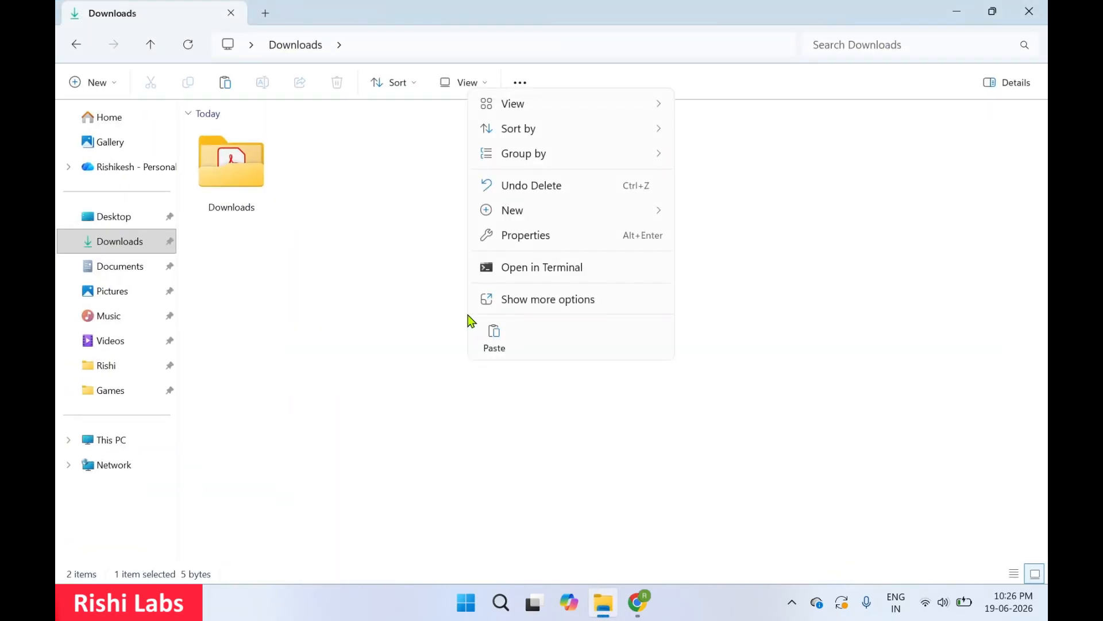
{"action": "mouse_move", "coordinate": [607, 214]}
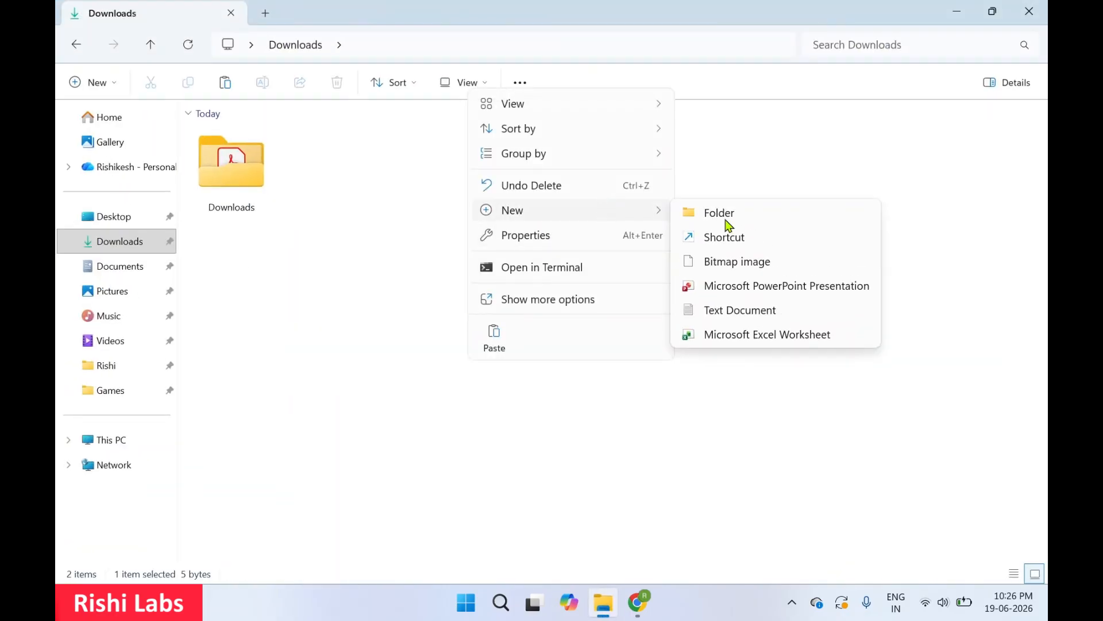
{"action": "left_click", "coordinate": [737, 310]}
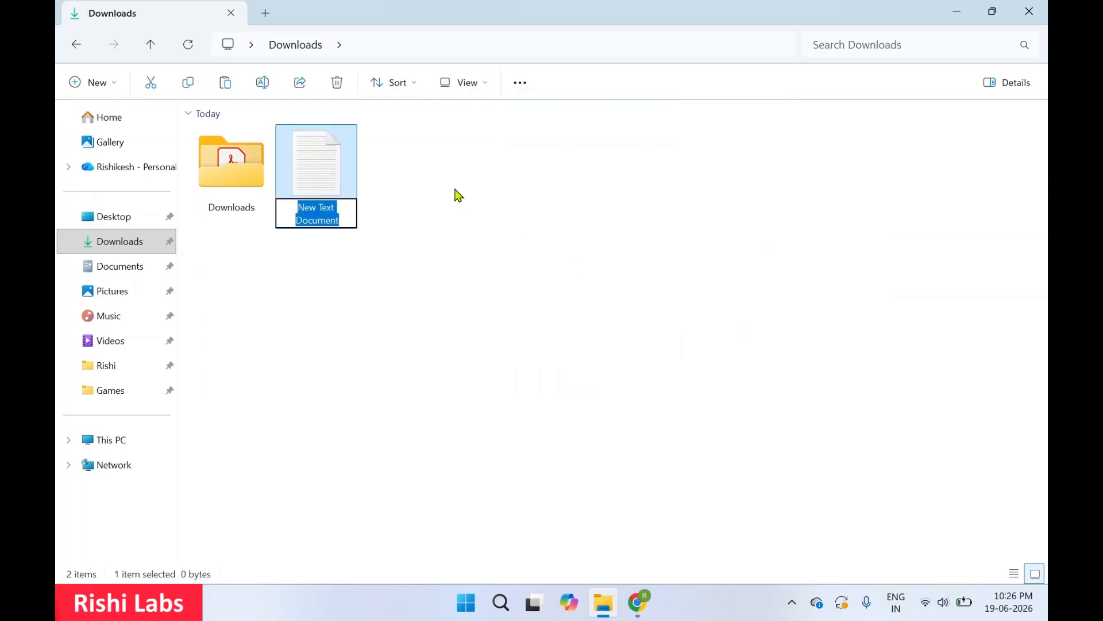
{"action": "type", "text": "mes"}
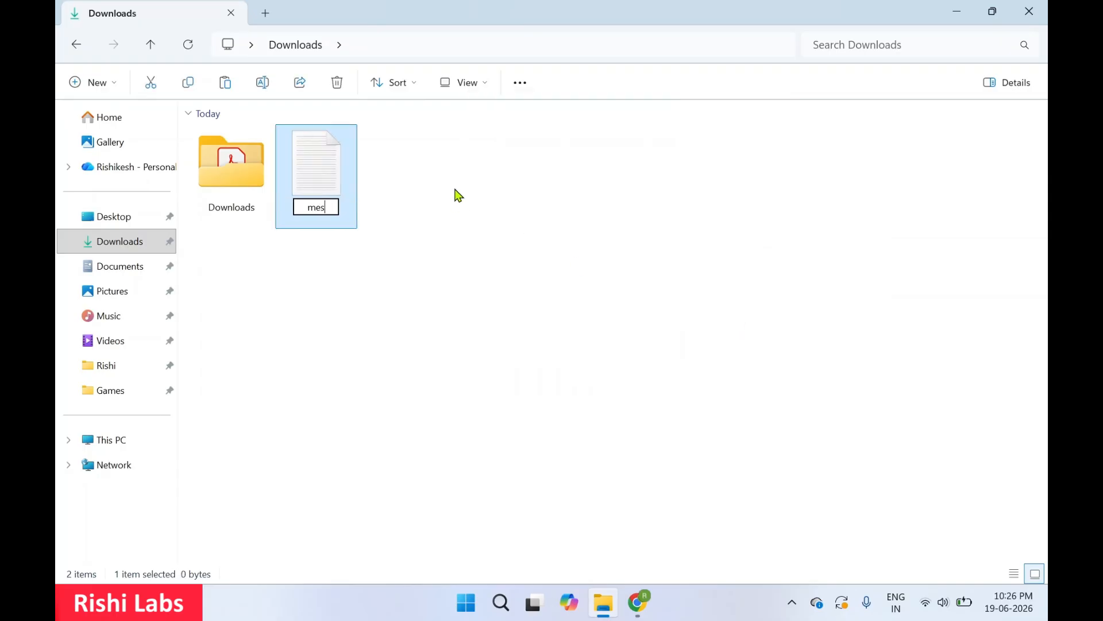
{"action": "type", "text": "sage"}
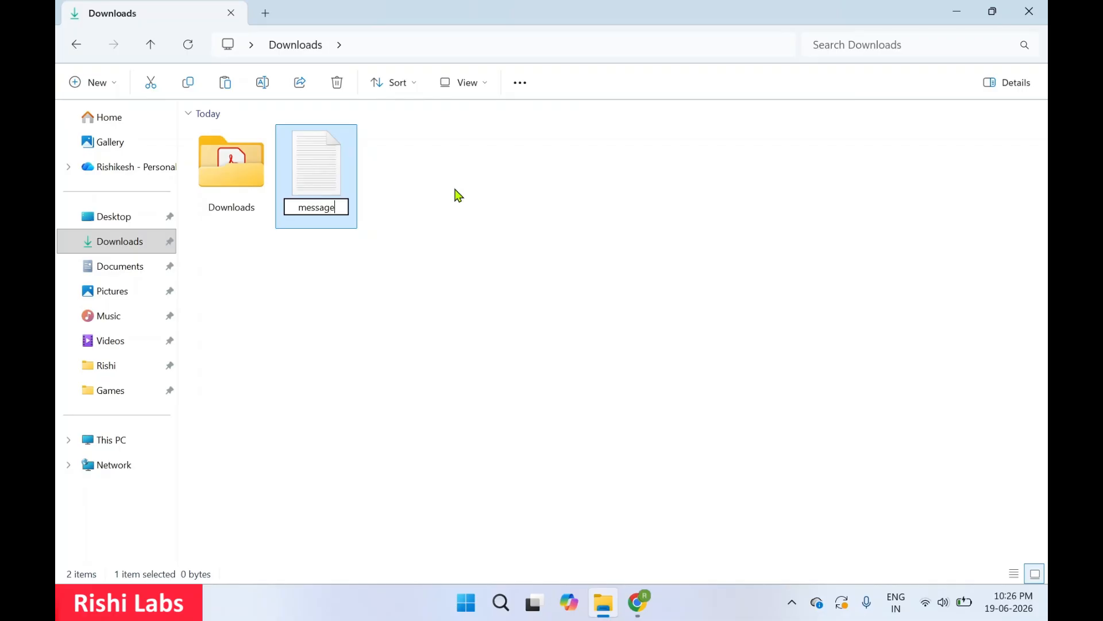
{"action": "key", "text": "Return"}
{"action": "left_click", "coordinate": [459, 206]}
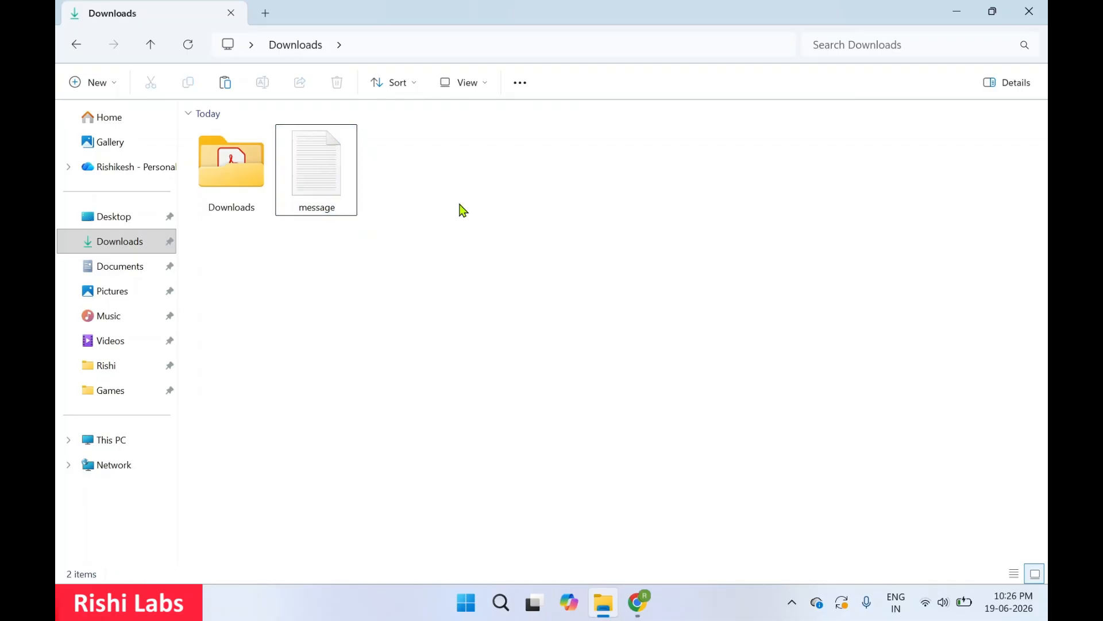
Open the message file in Notepad, close the old MESSAGE.txt, write "Hello" in the new file and save it.
{"action": "double_click", "coordinate": [329, 178]}
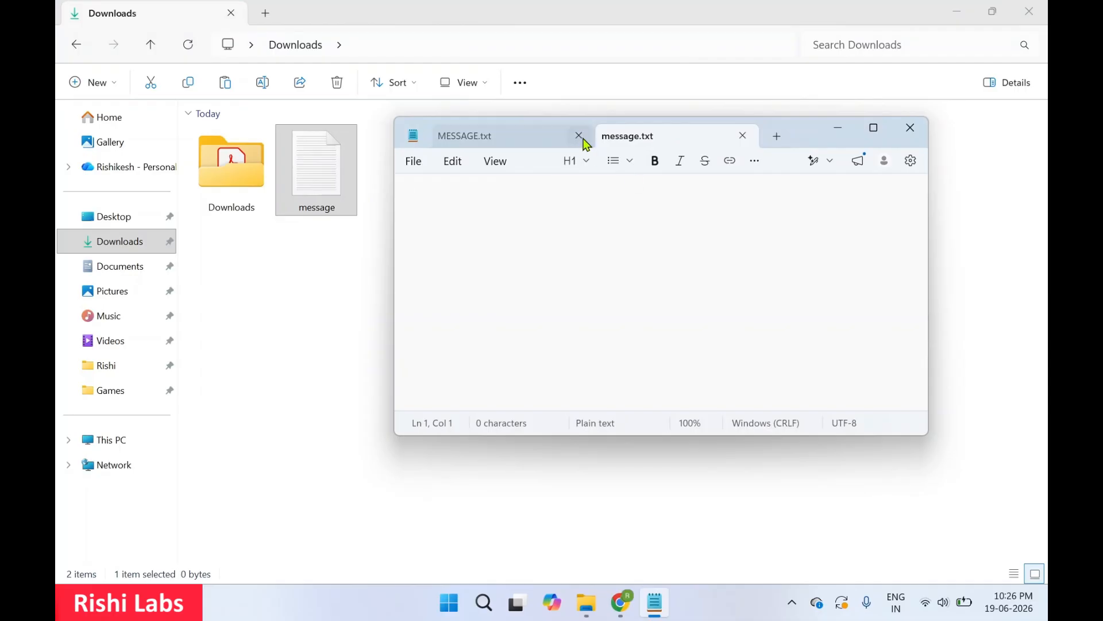
{"action": "left_click", "coordinate": [579, 136]}
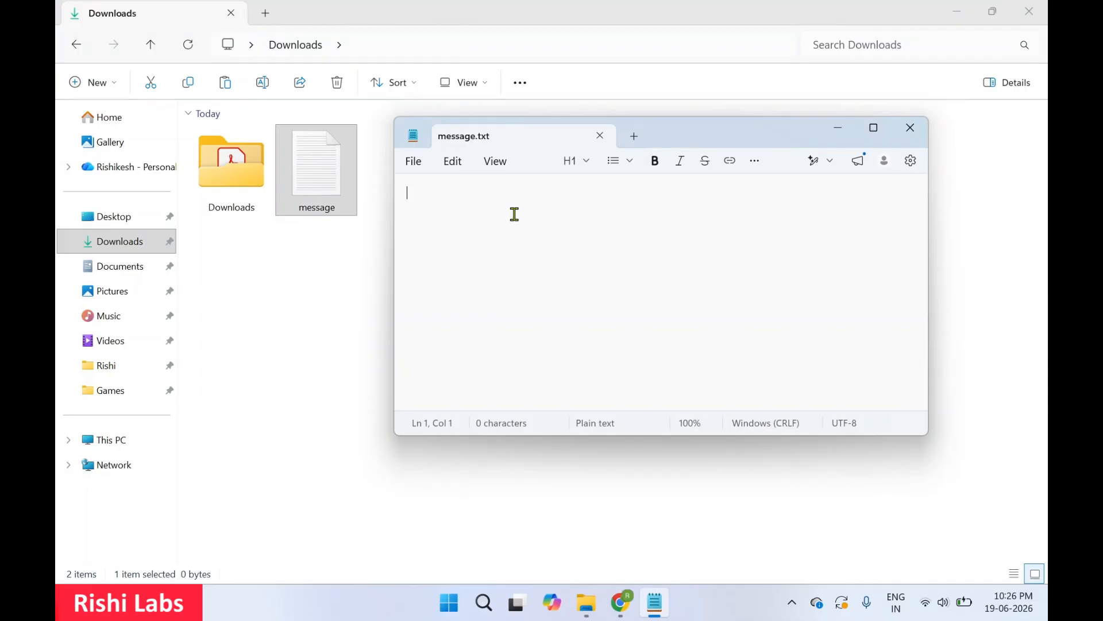
{"action": "key", "text": "Caps_Lock"}
{"action": "type", "text": "H"}
{"action": "key", "text": "Caps_Lock"}
{"action": "type", "text": "ello"}
{"action": "key", "text": "ctrl+s"}
{"action": "left_click", "coordinate": [415, 162]}
{"action": "left_click", "coordinate": [443, 322]}
{"action": "left_click", "coordinate": [912, 135]}
{"action": "left_click", "coordinate": [649, 229]}
Reopen the message file to check its saved text, and close it again.
{"action": "left_click", "coordinate": [310, 185]}
{"action": "double_click", "coordinate": [311, 185]}
{"action": "left_click", "coordinate": [912, 138]}
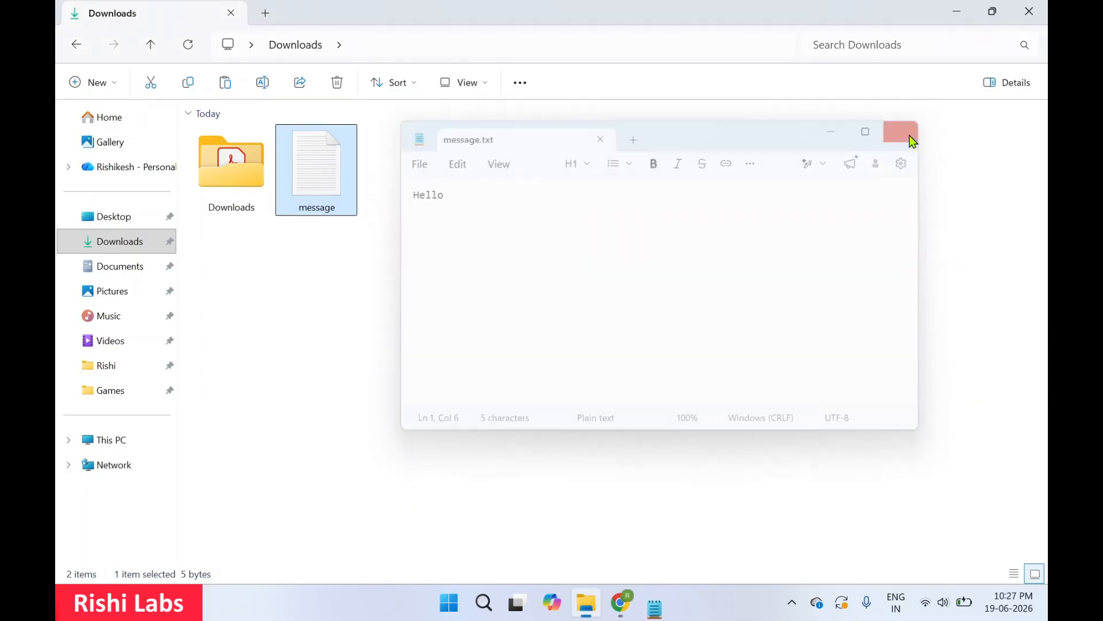
{"action": "left_click", "coordinate": [668, 463]}
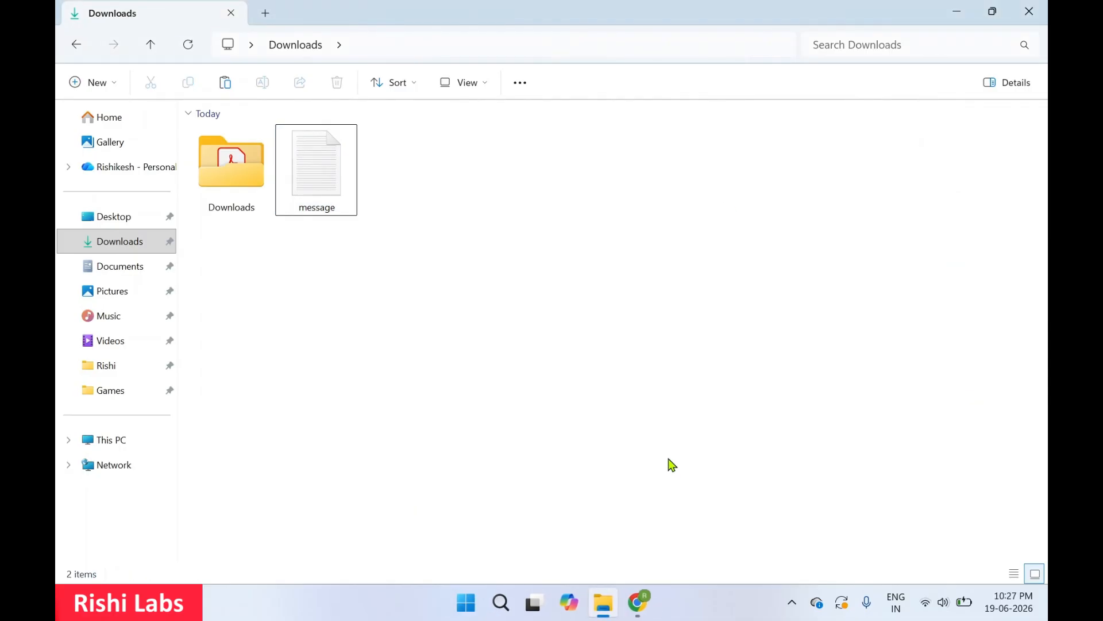
Switch to Chrome, search Google for "hexedit" and open the HexEd.it online hex editor.
{"action": "left_click", "coordinate": [638, 607]}
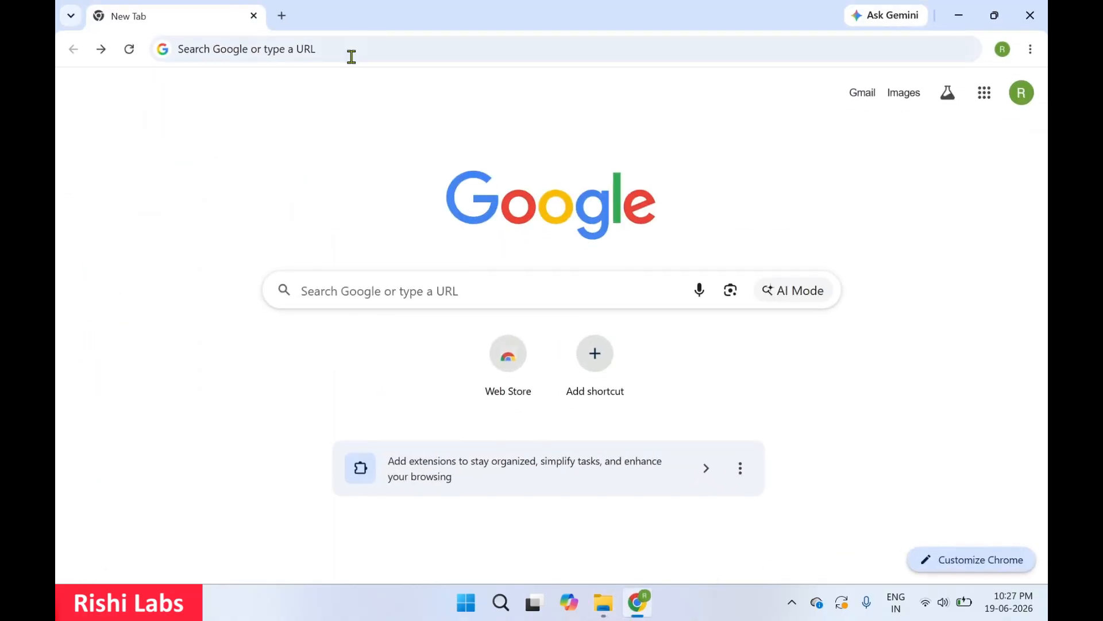
{"action": "left_click", "coordinate": [333, 52]}
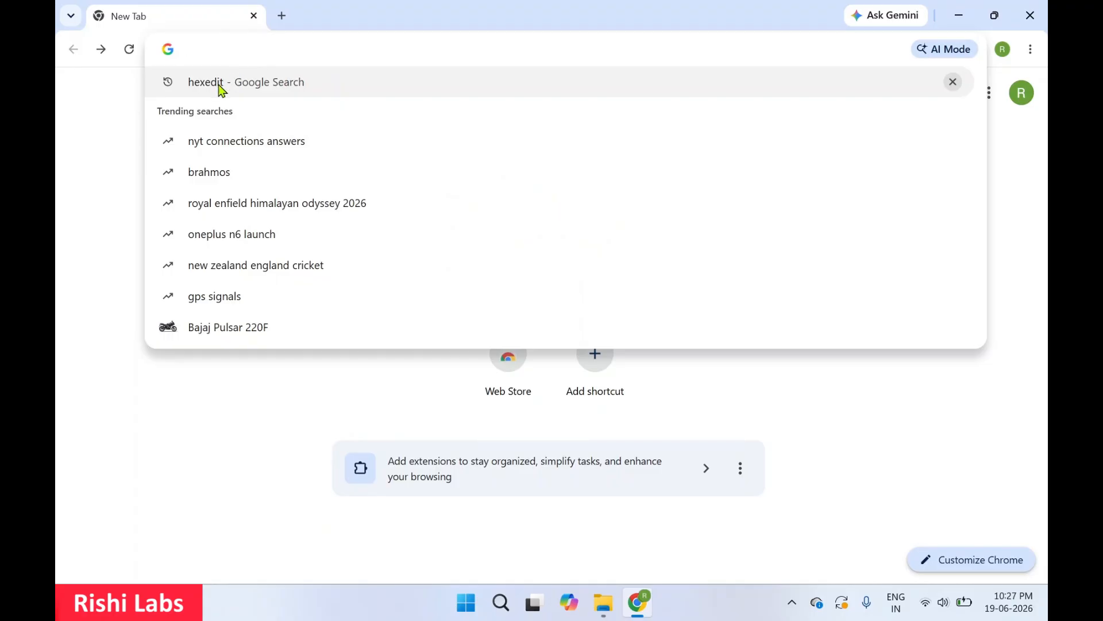
{"action": "left_click", "coordinate": [221, 85]}
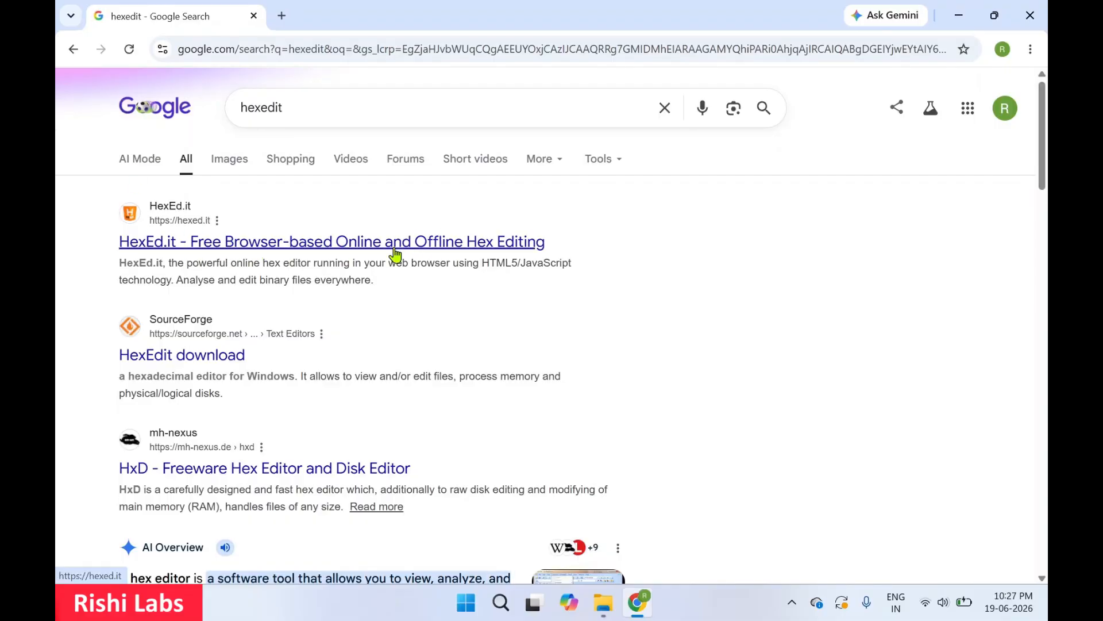
{"action": "left_click", "coordinate": [364, 253]}
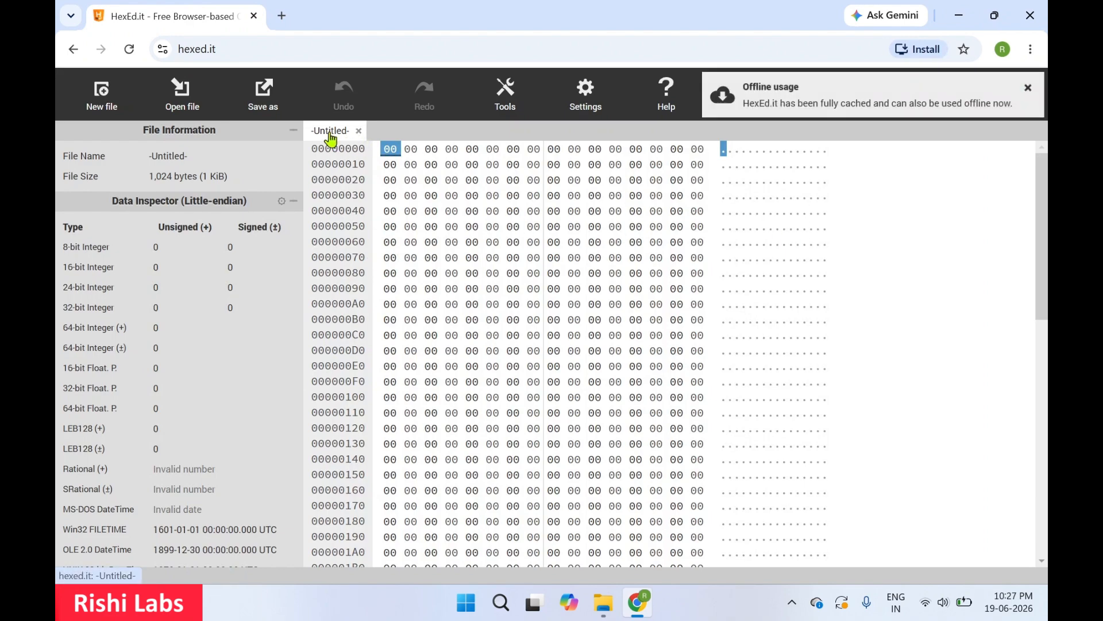
Load message.txt from the Downloads folder into the hex editor, dismissing the offline notice and closing the untitled file.
{"action": "left_click", "coordinate": [360, 132]}
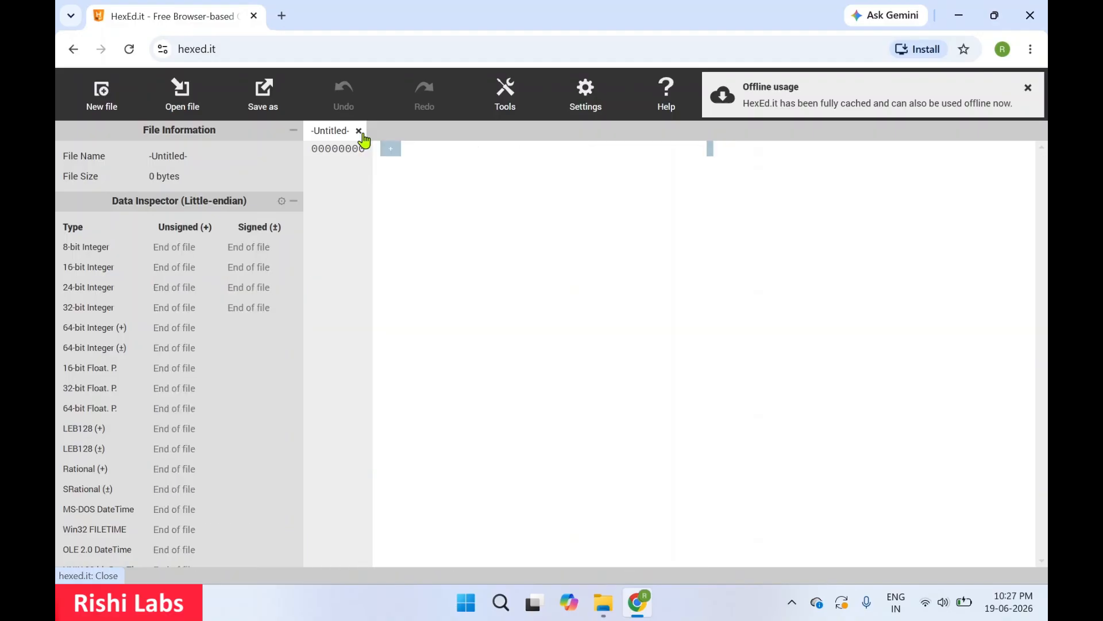
{"action": "left_click", "coordinate": [1028, 90]}
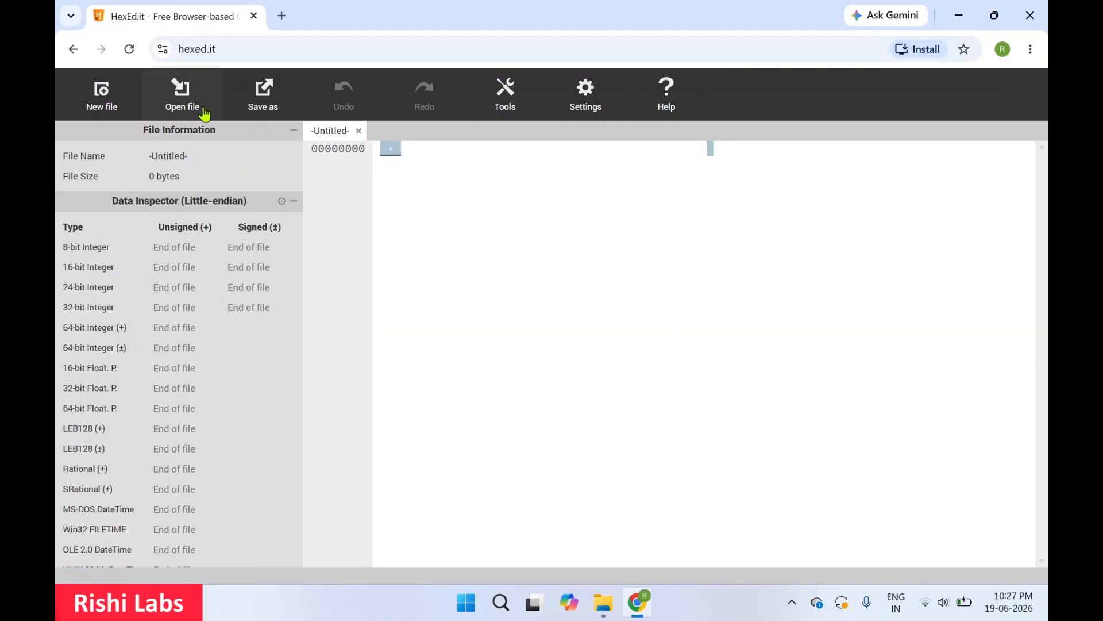
{"action": "left_click", "coordinate": [170, 104]}
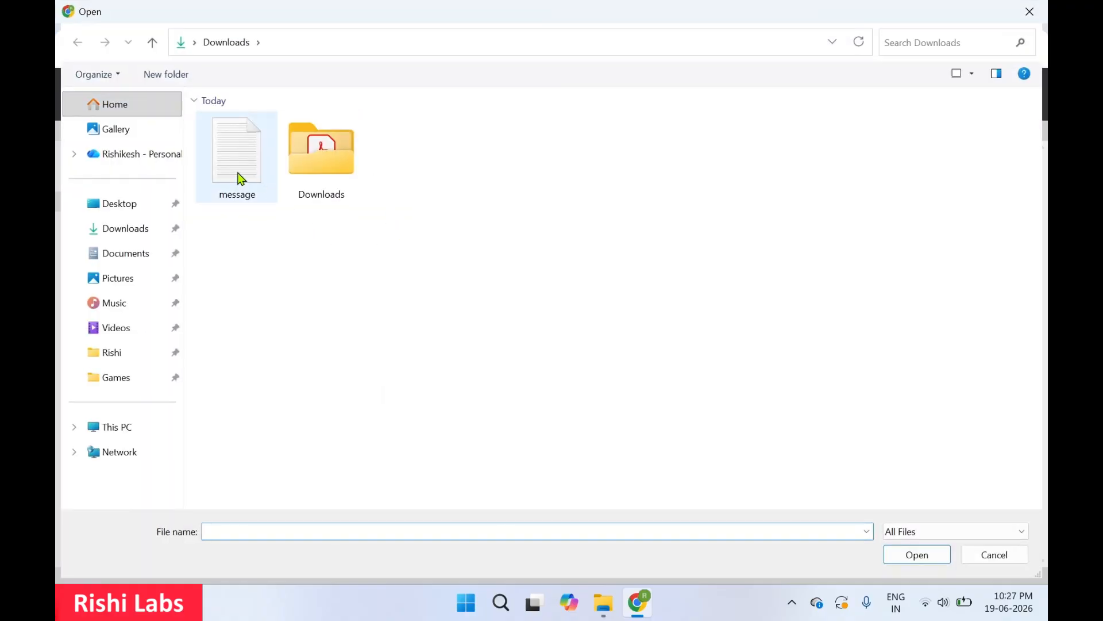
{"action": "left_click", "coordinate": [241, 179]}
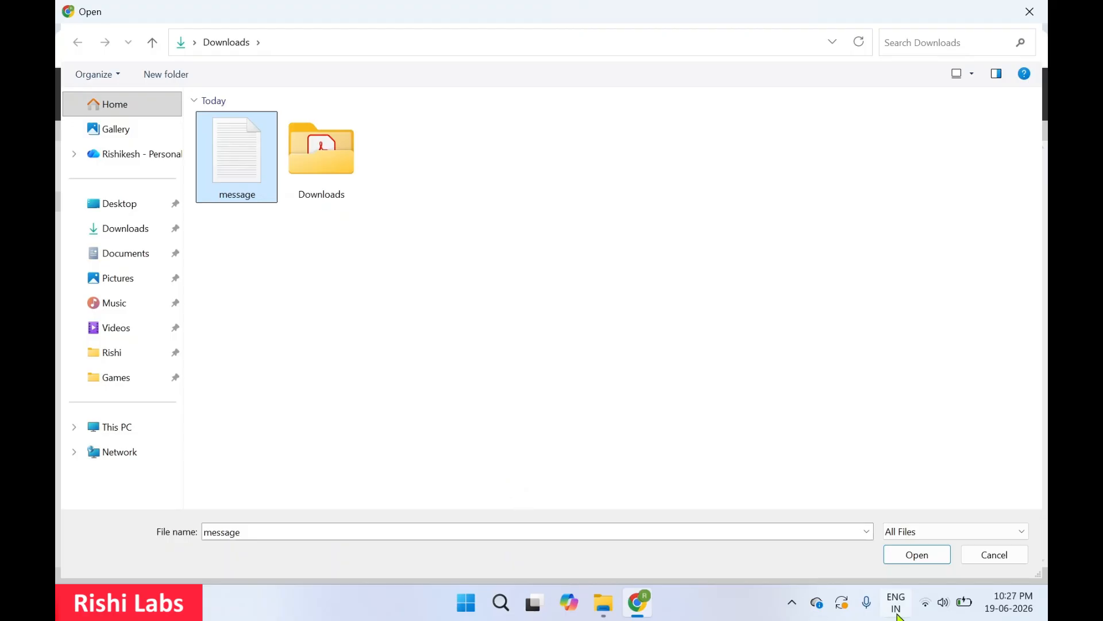
{"action": "left_click", "coordinate": [915, 556]}
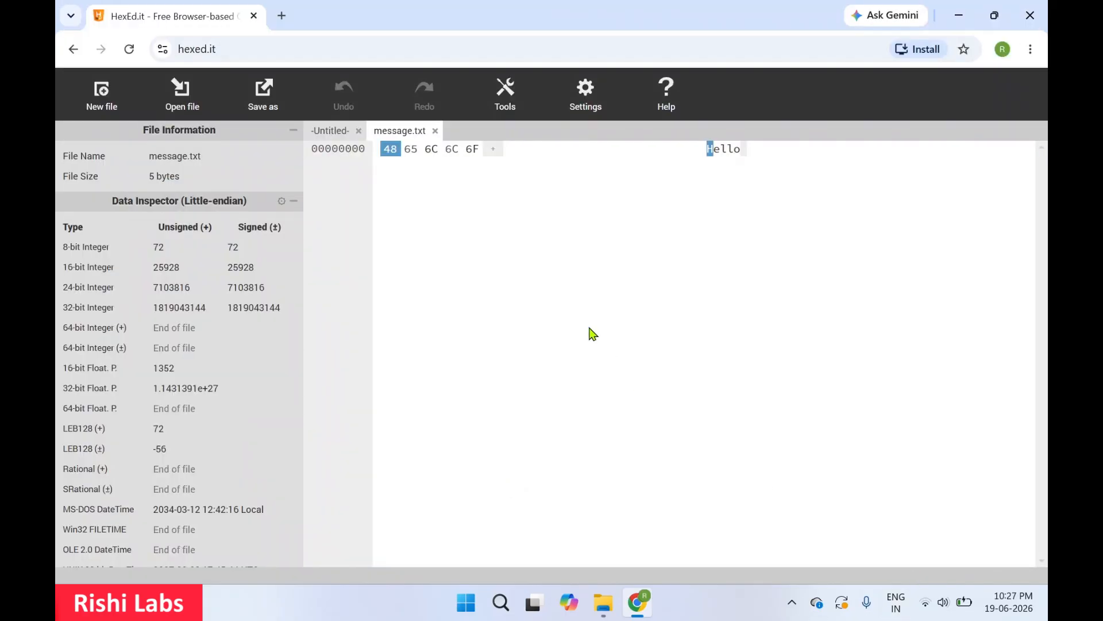
{"action": "left_click", "coordinate": [358, 131]}
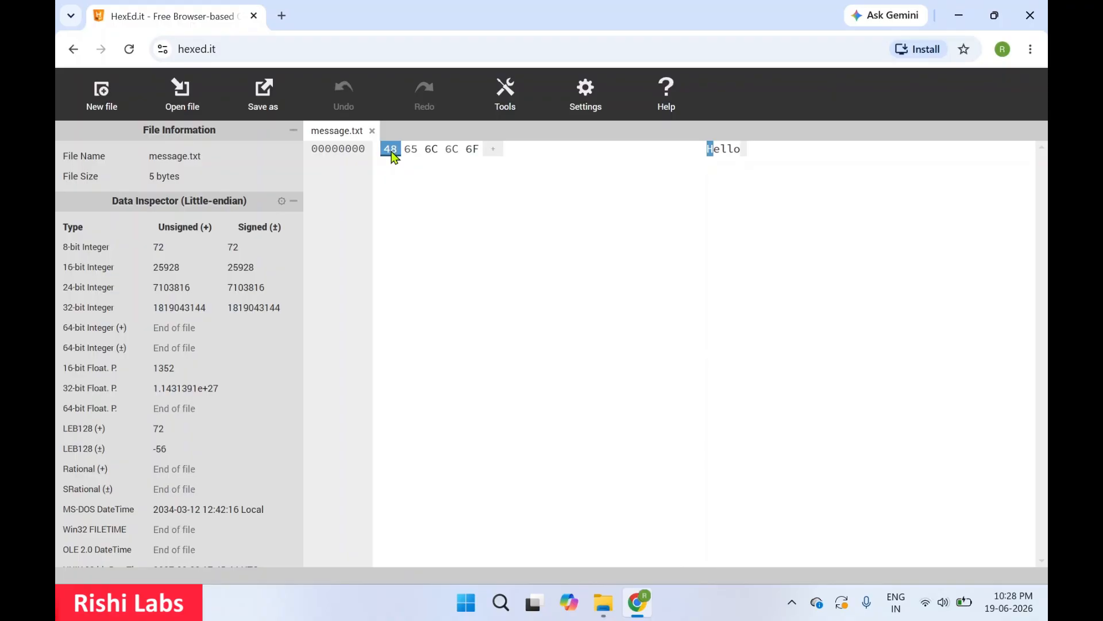
Overwrite the first four bytes of message.txt with 44 41 54 41 and delete the fifth byte.
{"action": "type", "text": "44 "}
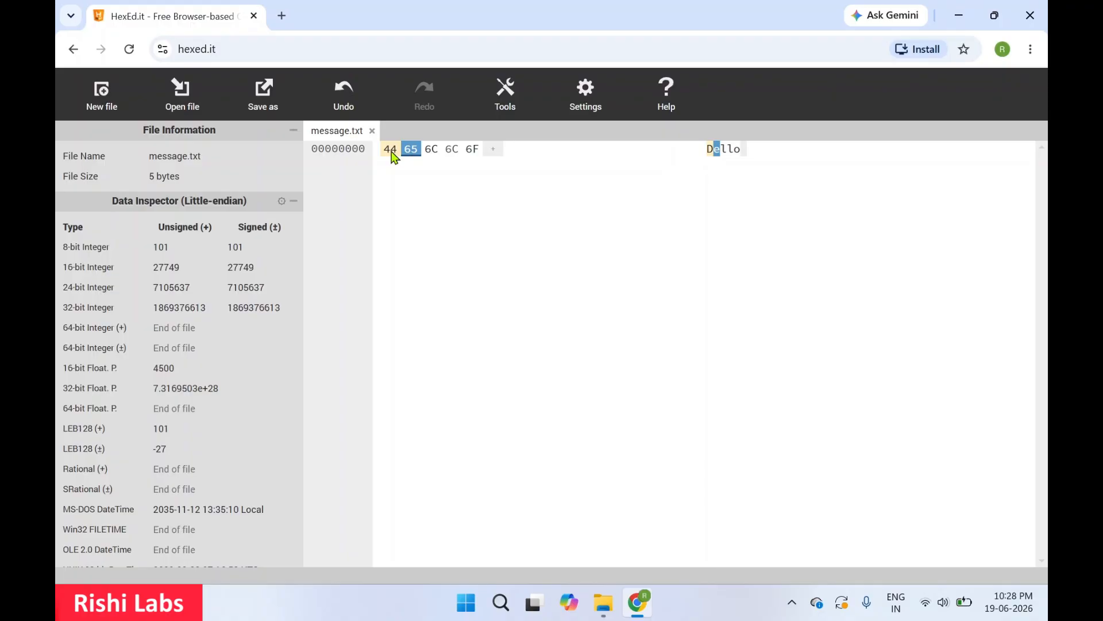
{"action": "type", "text": "41 "}
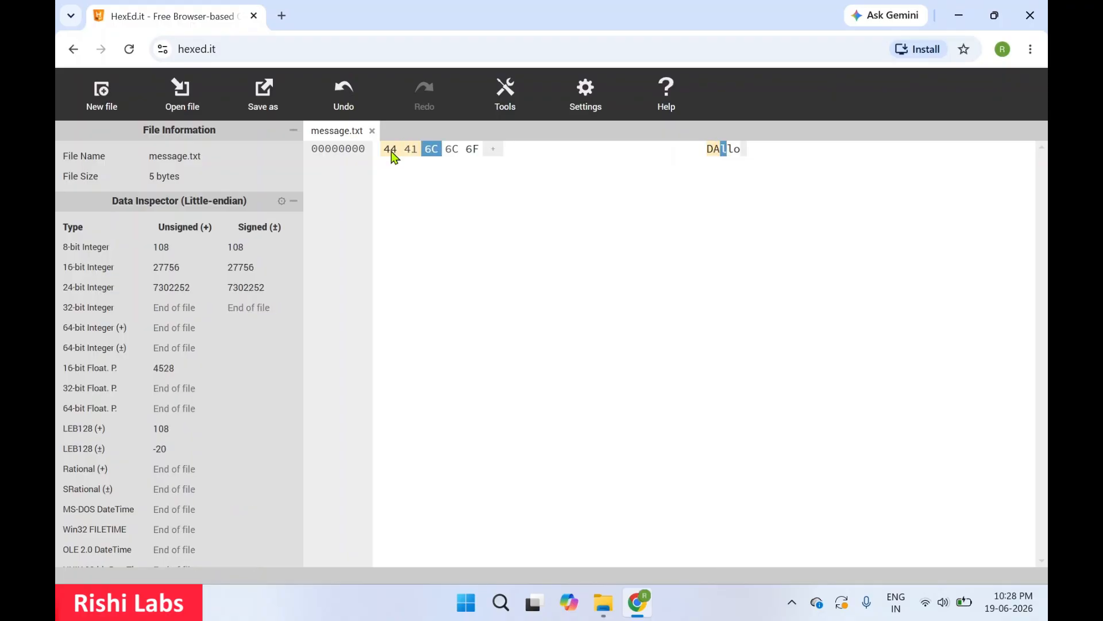
{"action": "type", "text": "54 "}
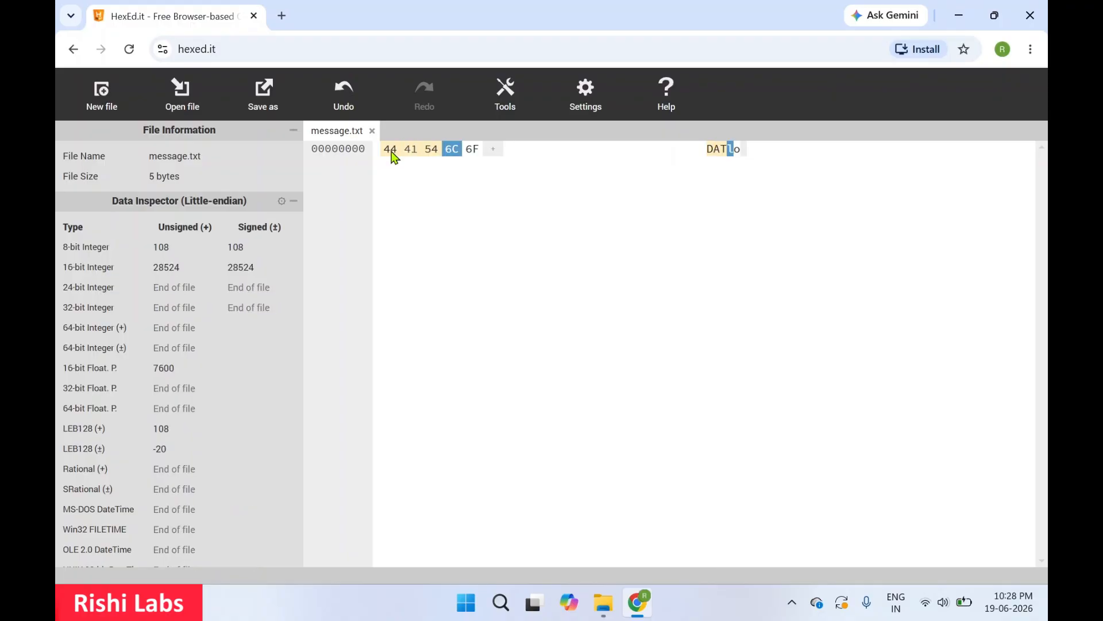
{"action": "type", "text": "41"}
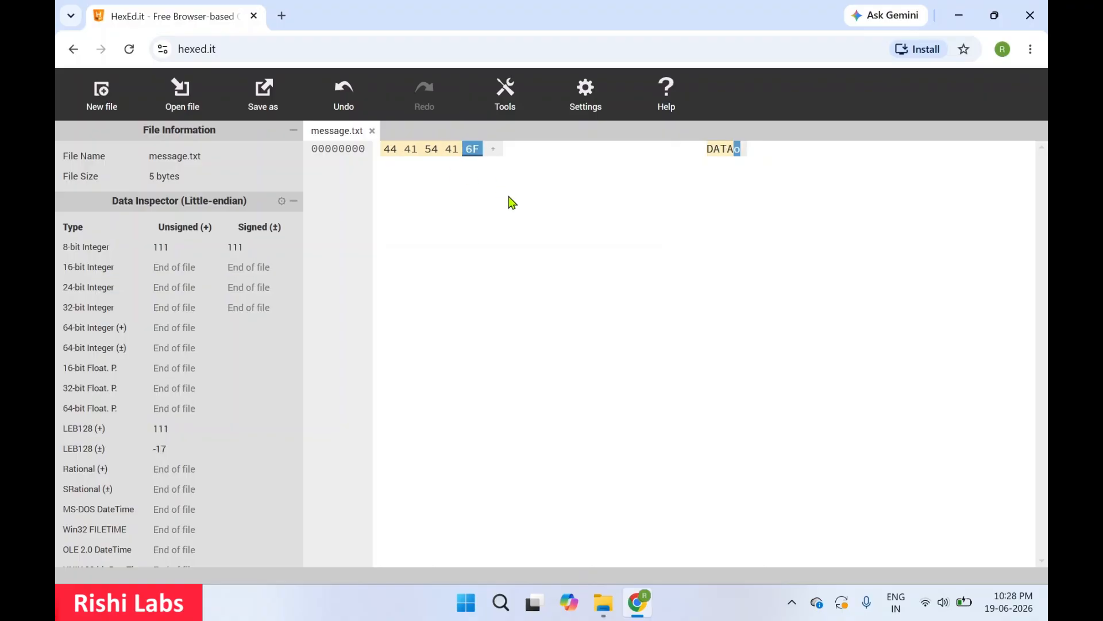
{"action": "key", "text": "Delete"}
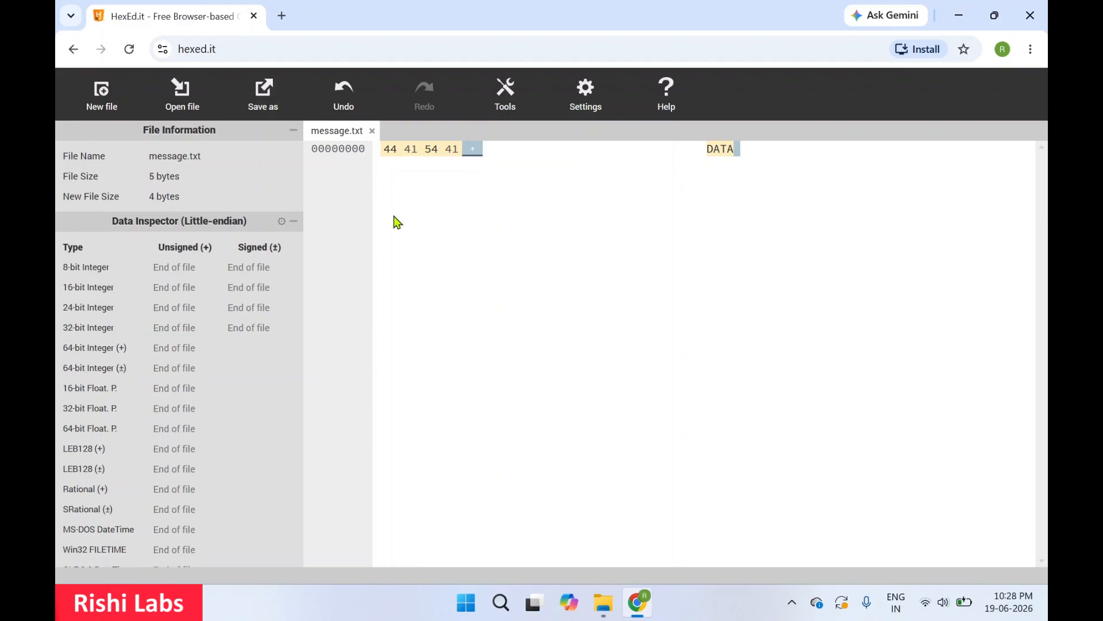
Save the edited bytes to the Downloads folder as message.txt, replacing the existing file.
{"action": "key", "text": "ctrl+s"}
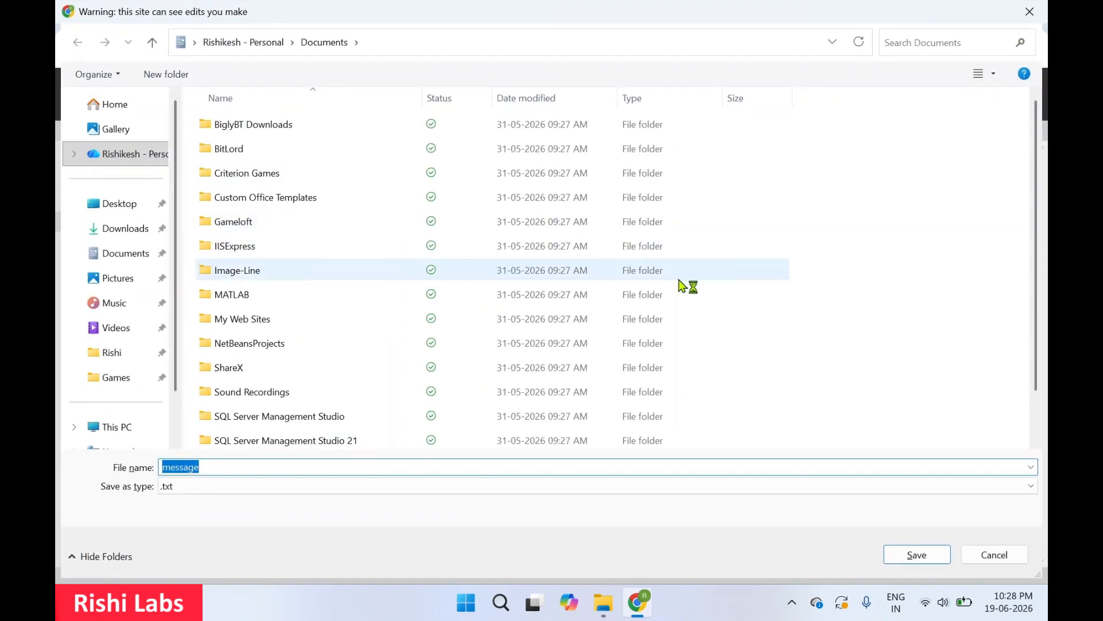
{"action": "left_click", "coordinate": [122, 233]}
{"action": "left_click", "coordinate": [246, 192]}
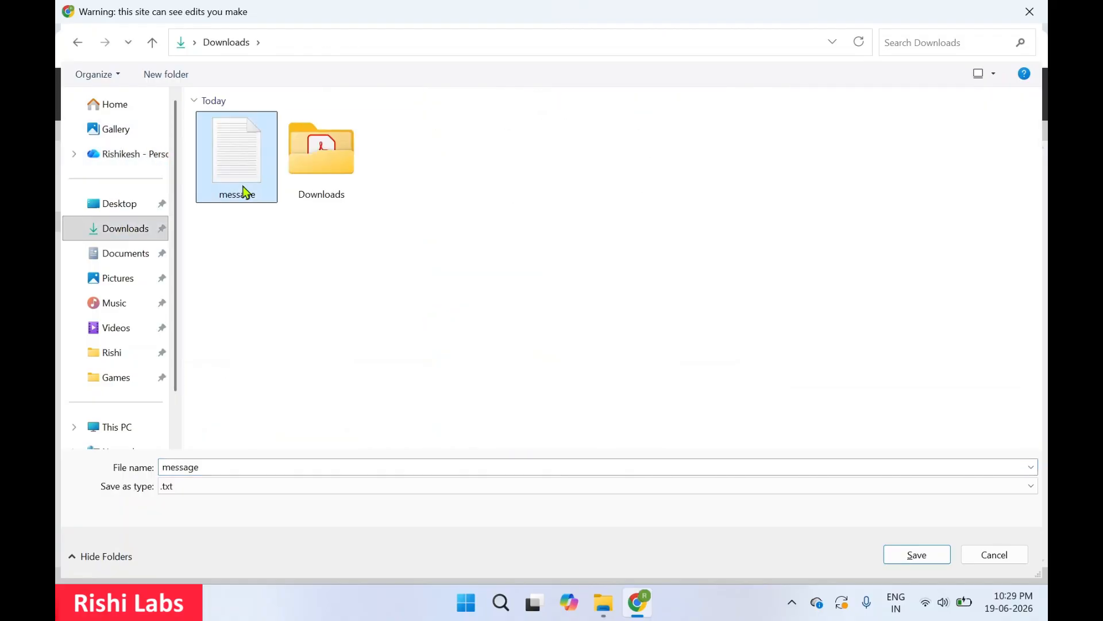
{"action": "left_click", "coordinate": [918, 560]}
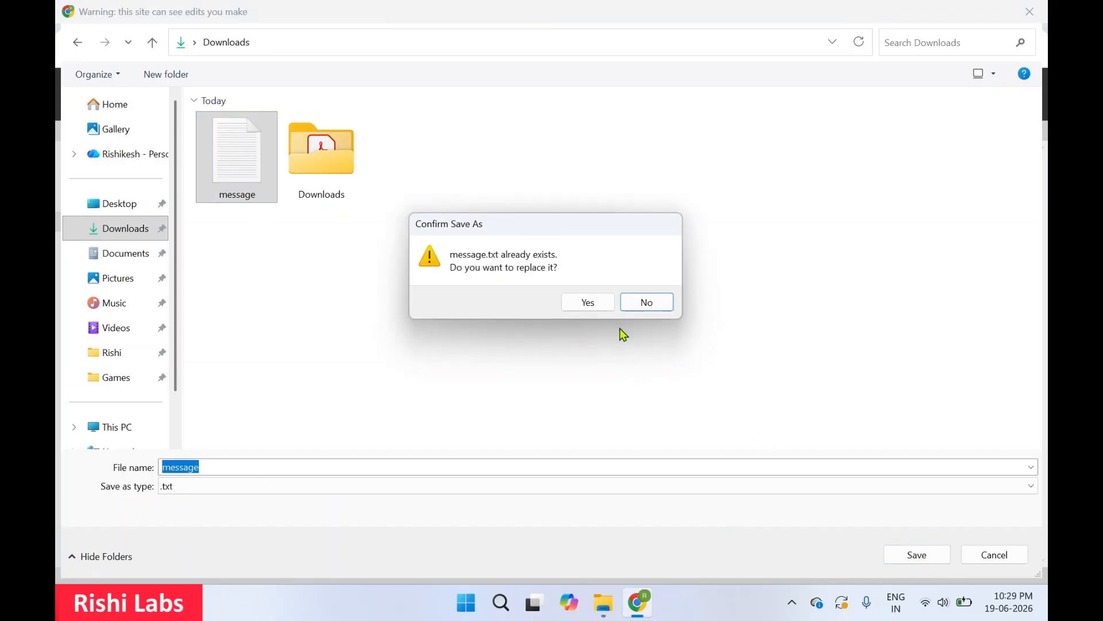
{"action": "left_click", "coordinate": [579, 308]}
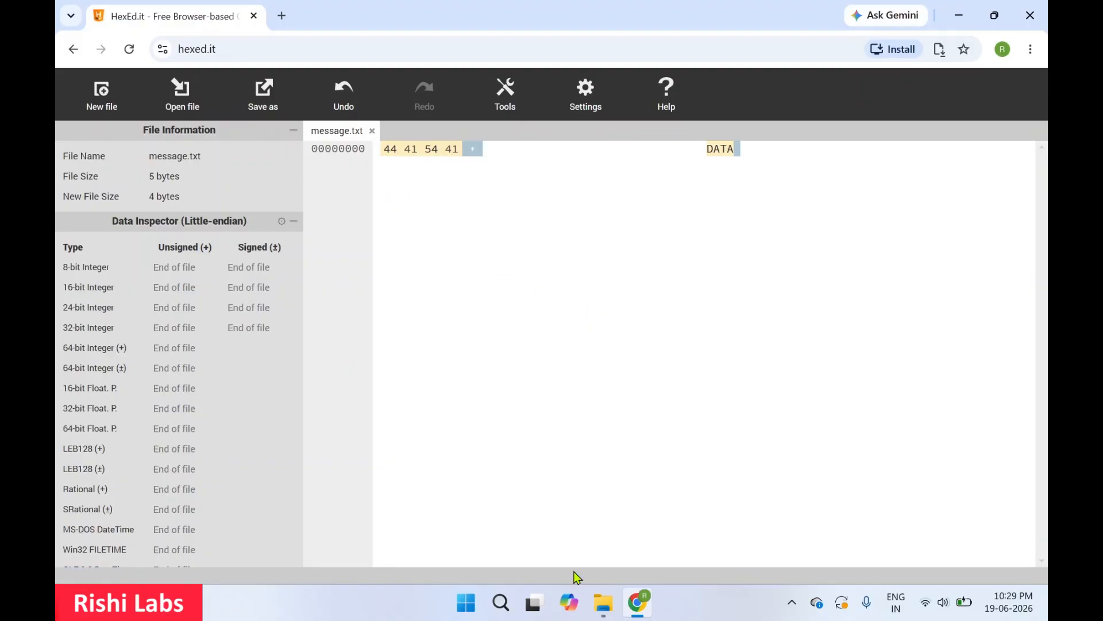
Switch to File Explorer, open the message file in Notepad to check the edited text, and close it.
{"action": "left_click", "coordinate": [603, 611]}
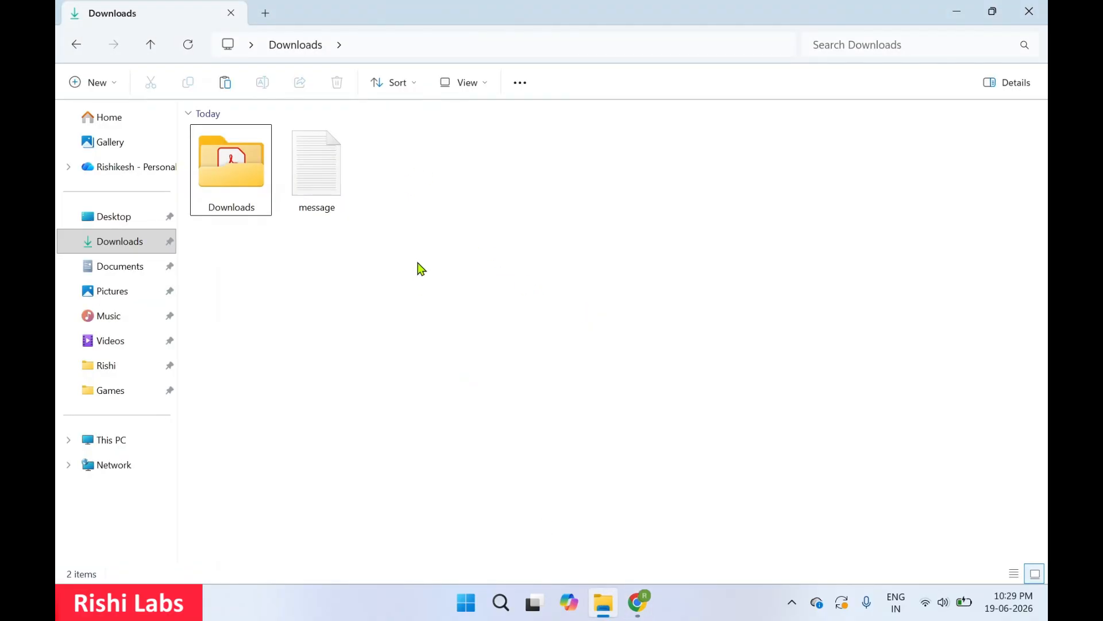
{"action": "left_click", "coordinate": [319, 188]}
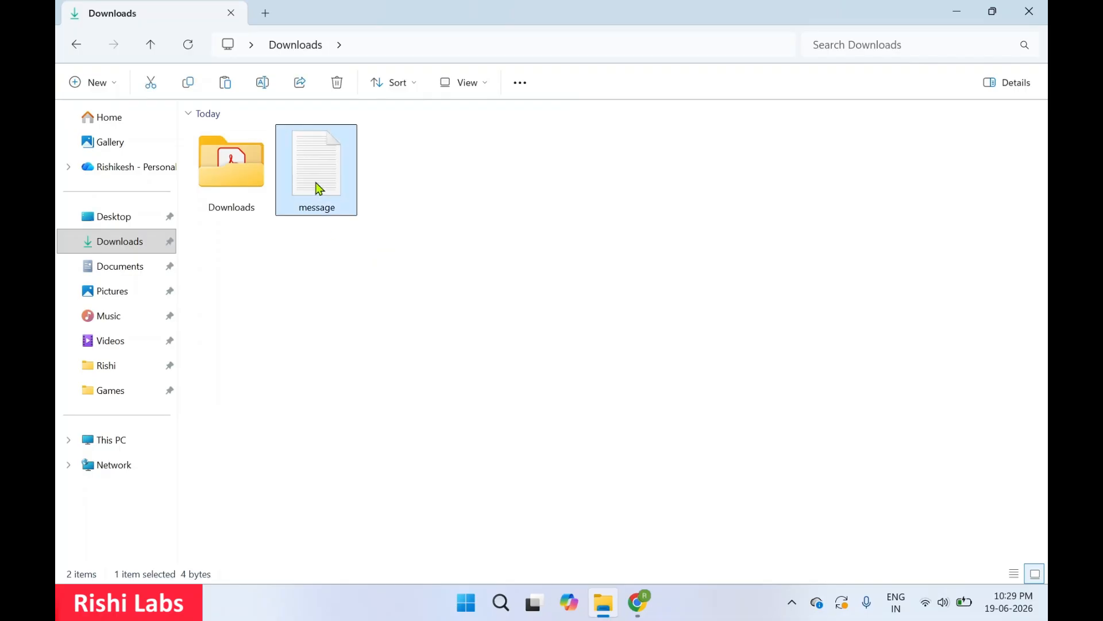
{"action": "double_click", "coordinate": [319, 188]}
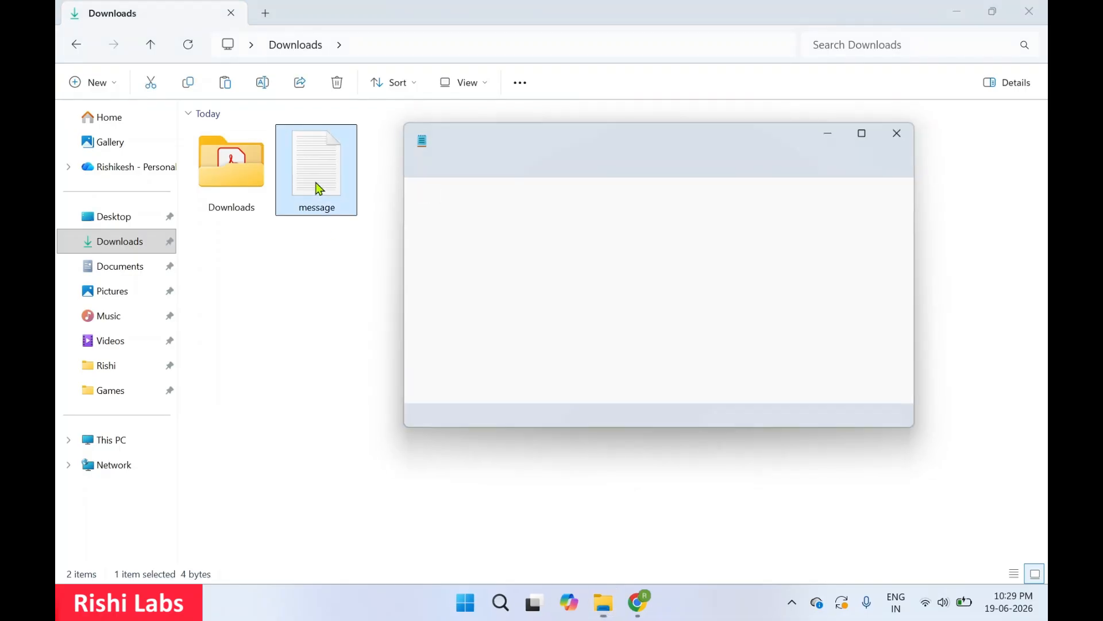
{"action": "left_click_drag", "start_coordinate": [450, 197], "coordinate": [391, 200]}
{"action": "left_click", "coordinate": [460, 199]}
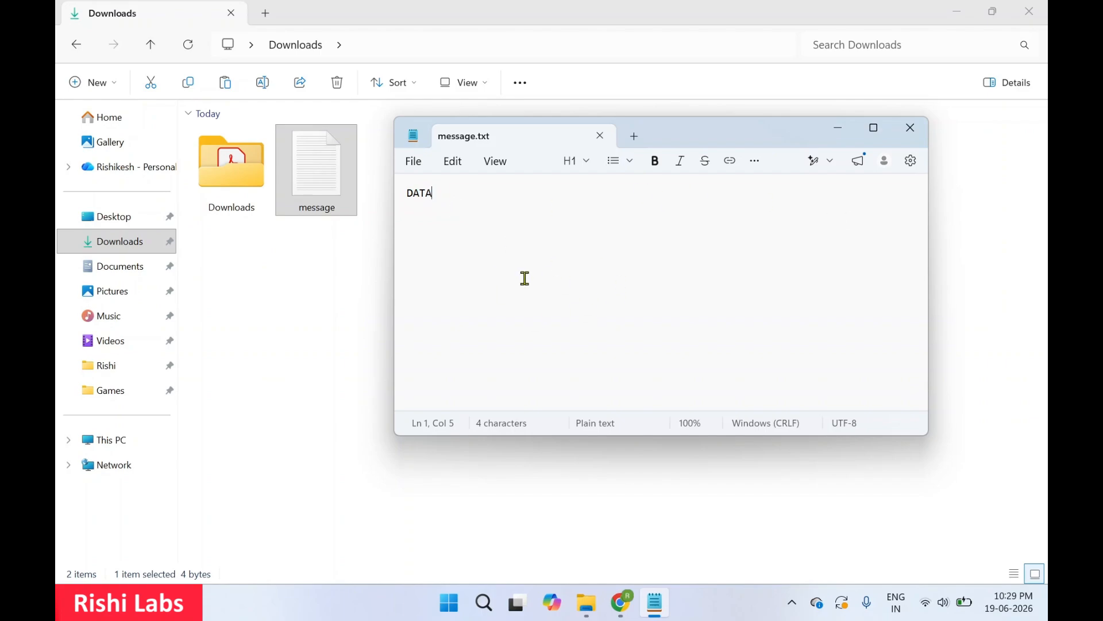
{"action": "left_click", "coordinate": [911, 129]}
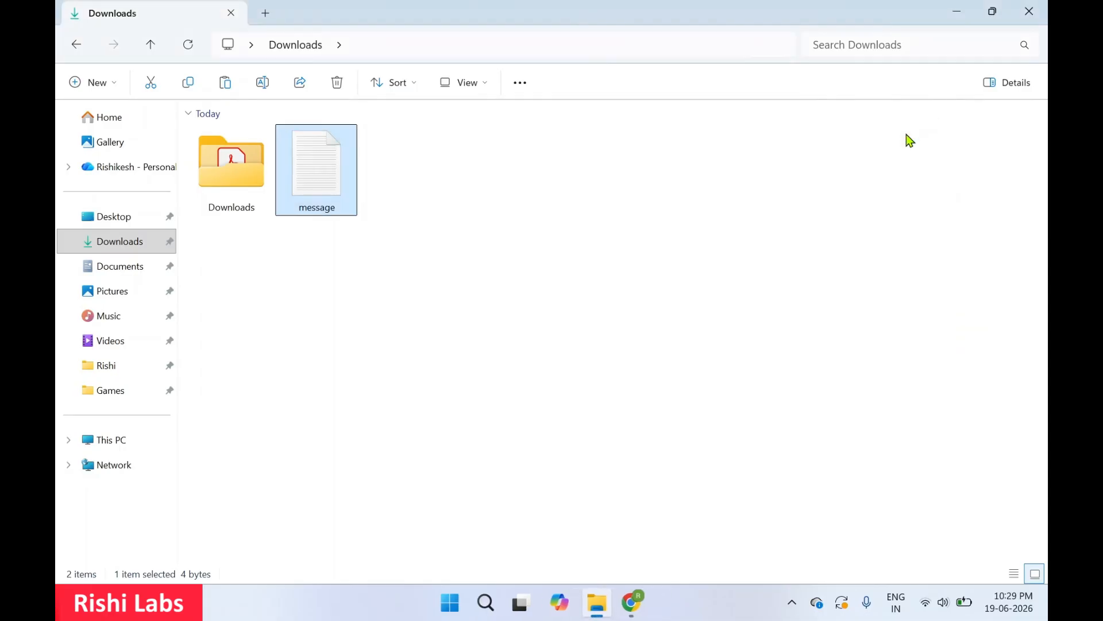
{"action": "left_click", "coordinate": [642, 613]}
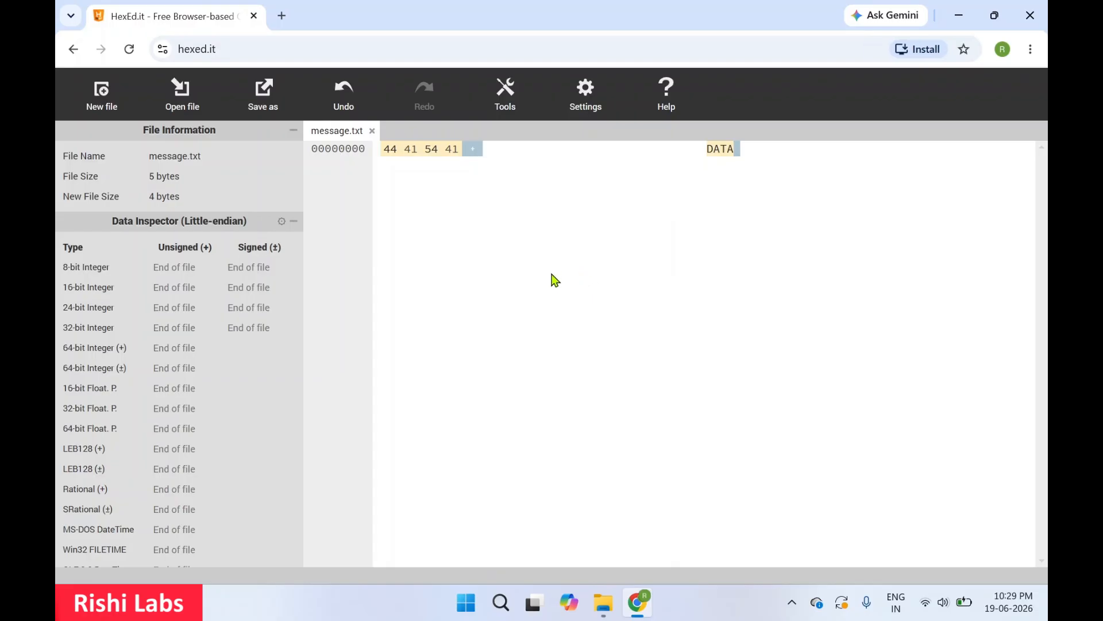
{"action": "key", "text": "super+d"}
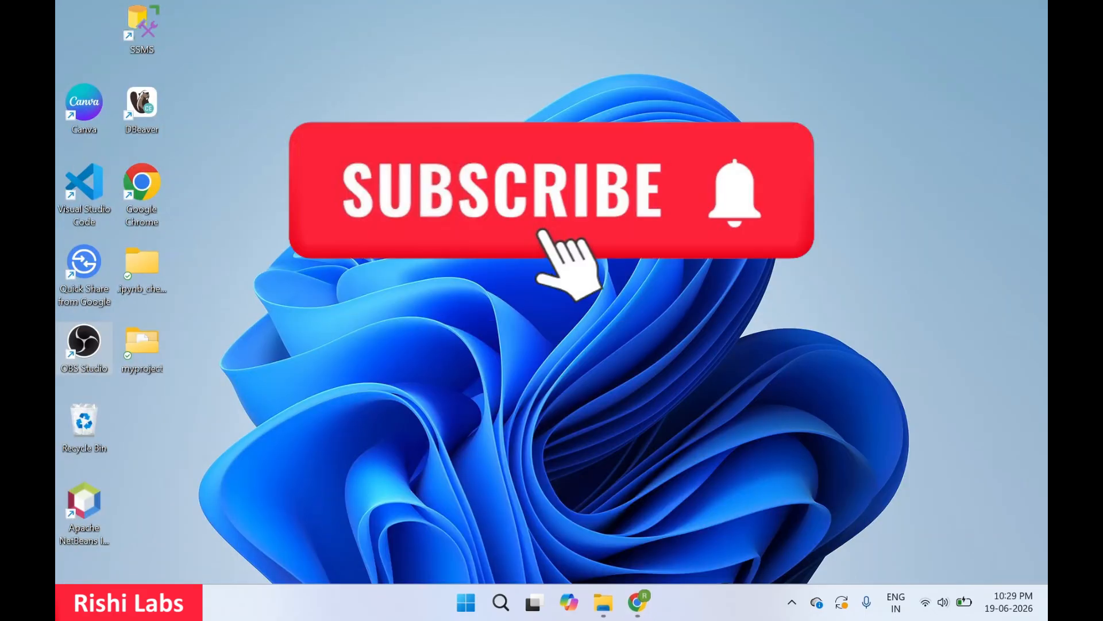